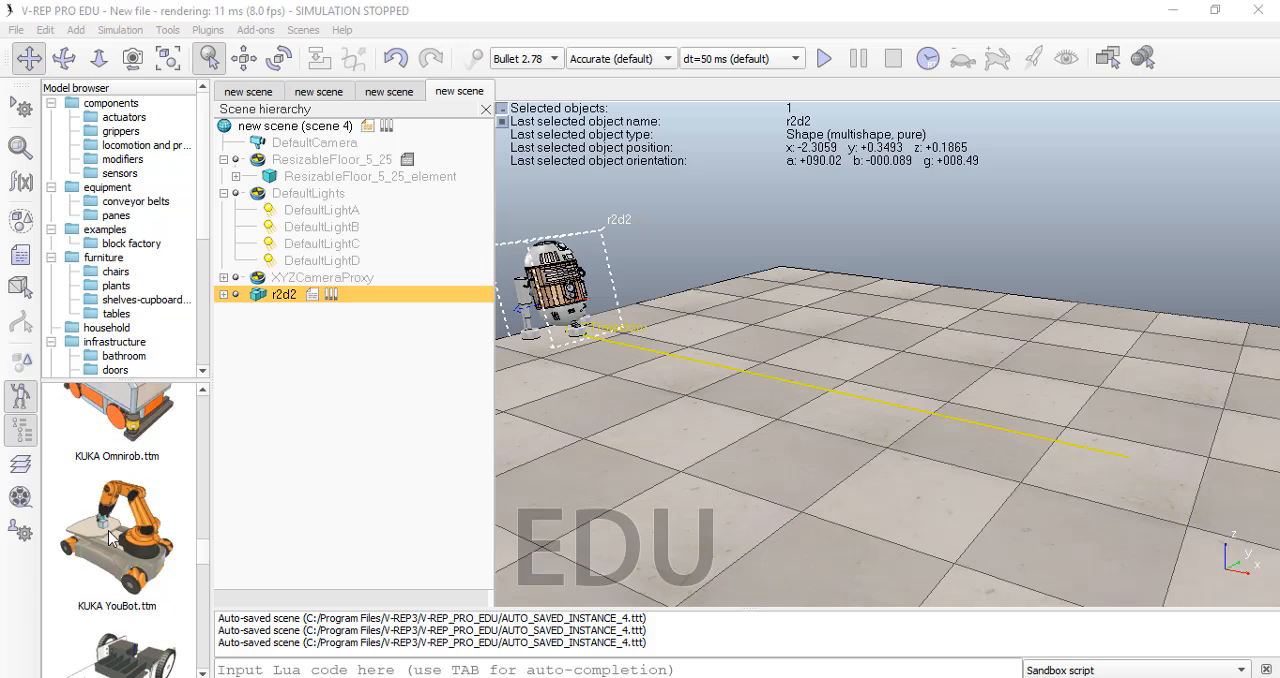
Step: Add the Marty the Robot model beyond the far edge of the floor at about x -3.7, y 4.5 and acknowledge its information notice
scroll(117, 551, "down", 6)
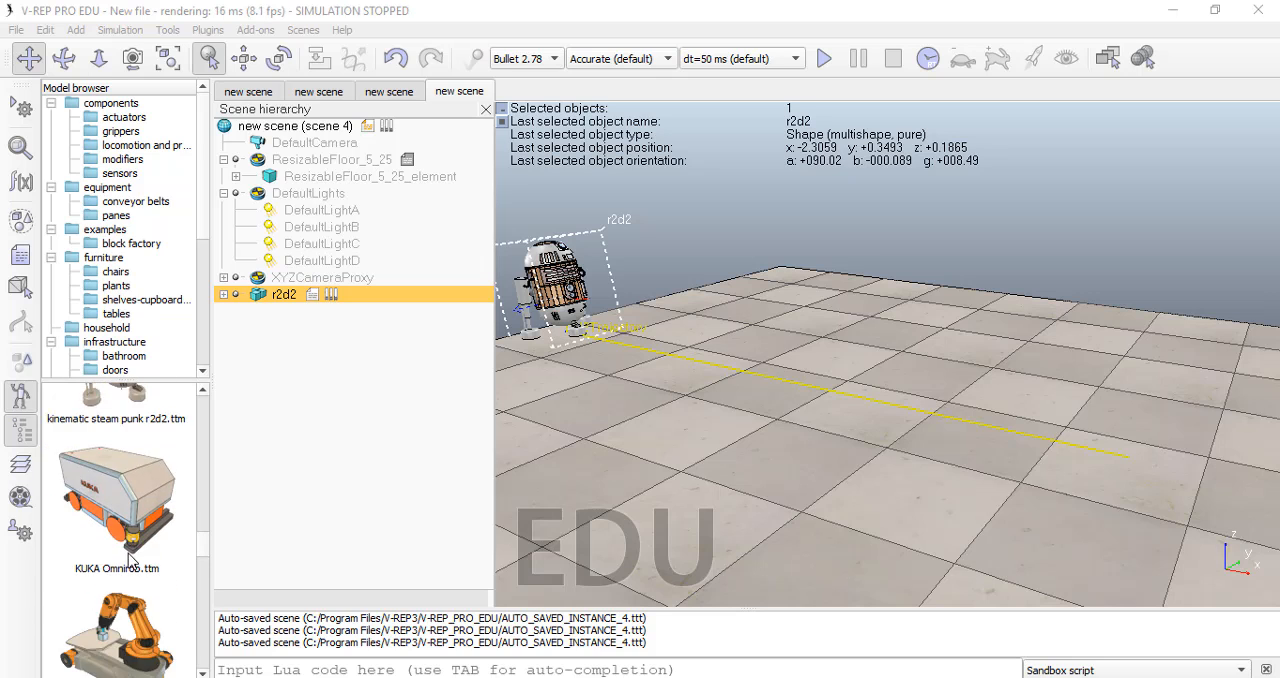
scroll(130, 543, "down", 5)
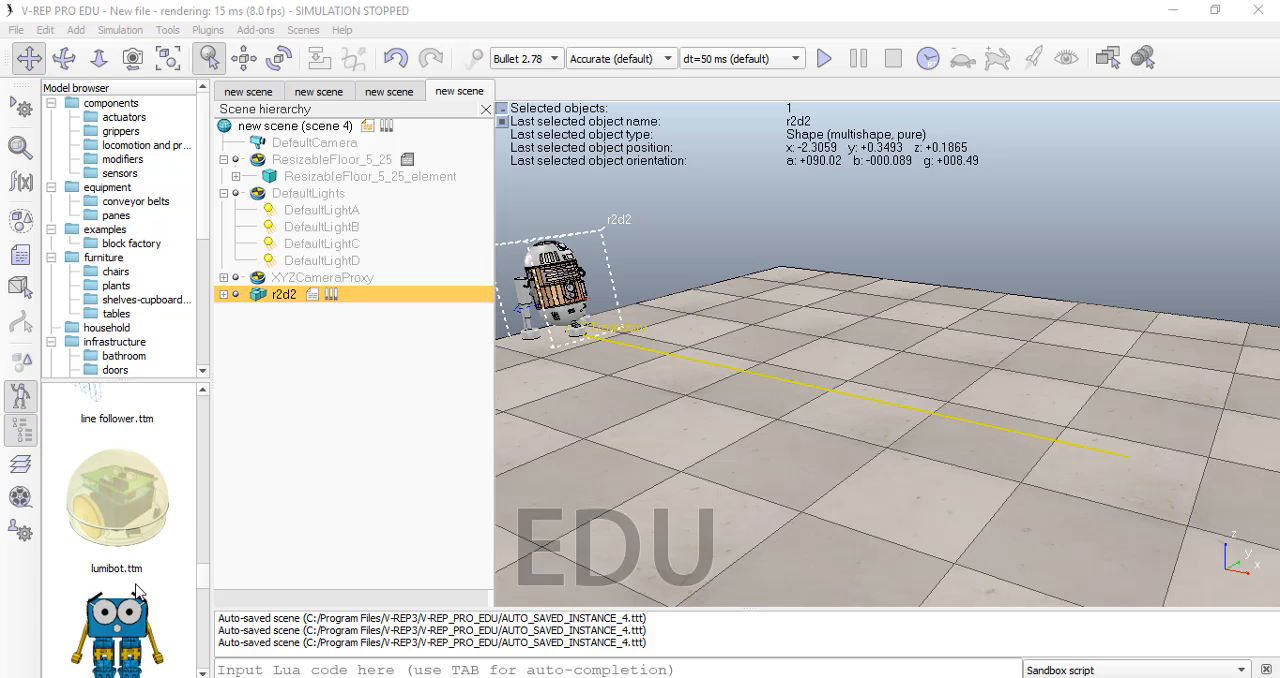
left_click_drag(117, 563, 813, 234)
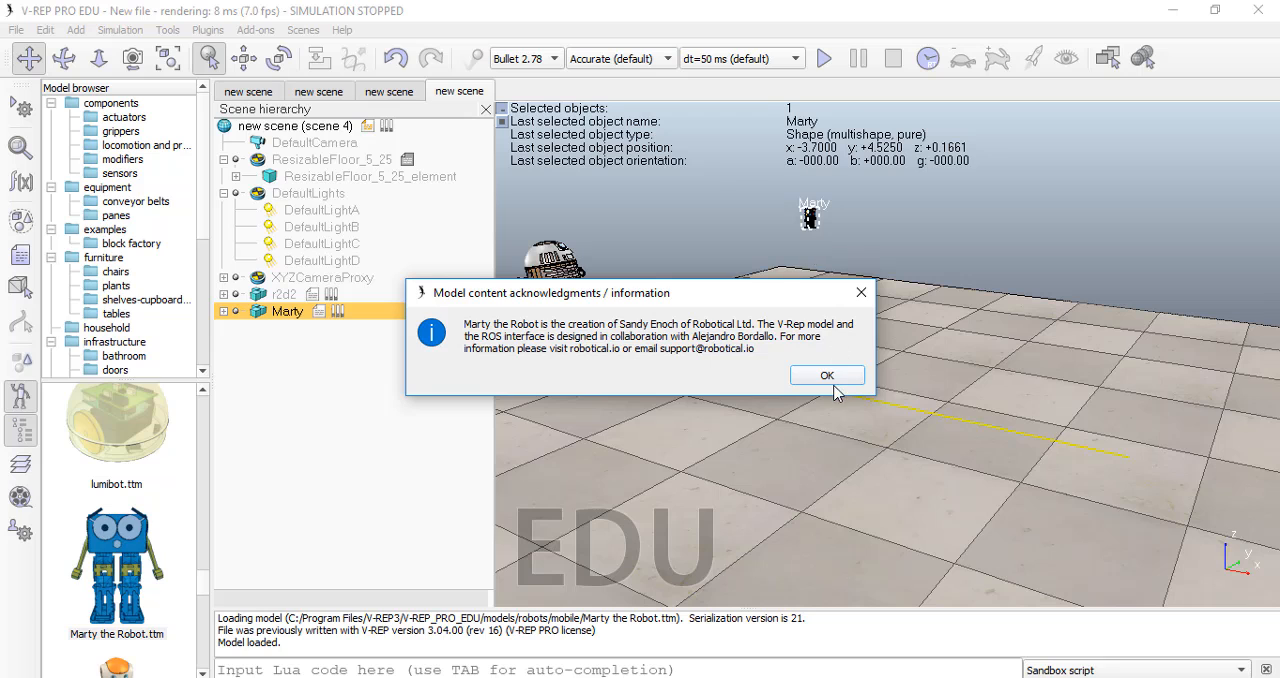
left_click(829, 377)
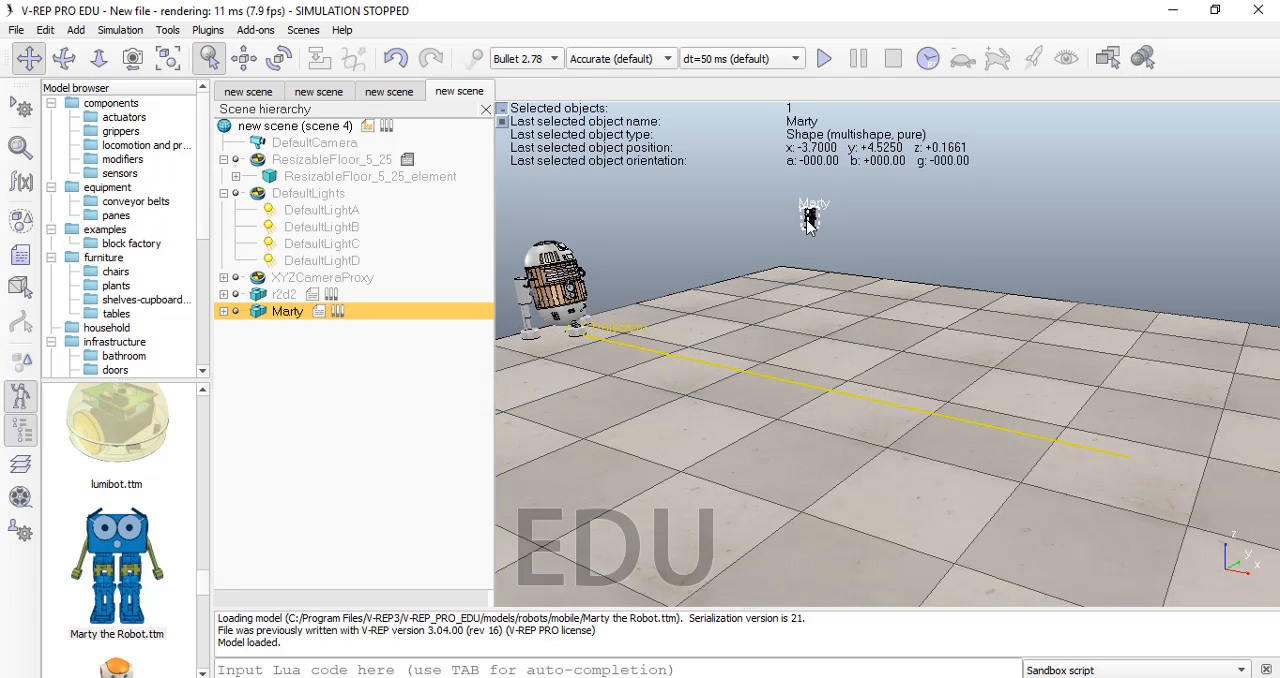
left_click_drag(810, 232, 806, 351)
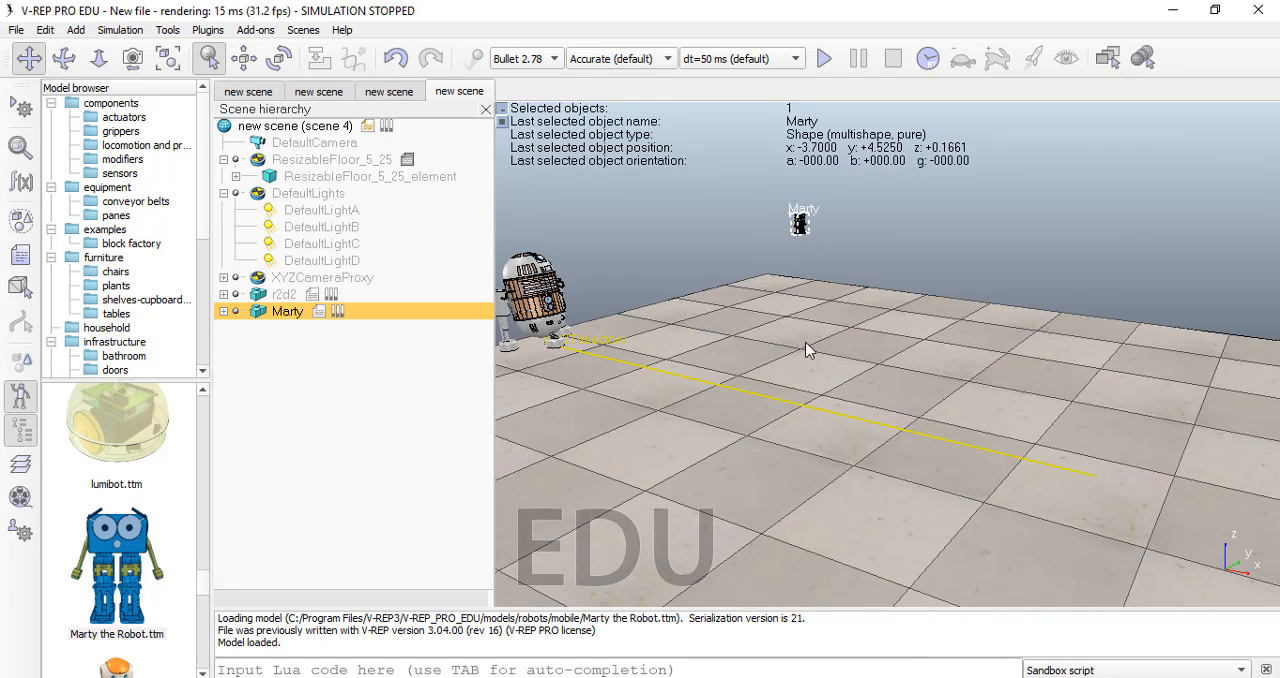
Step: Add the NAO humanoid robot model on the floor at about x 0.6, y 0.43
scroll(147, 601, "down", 2)
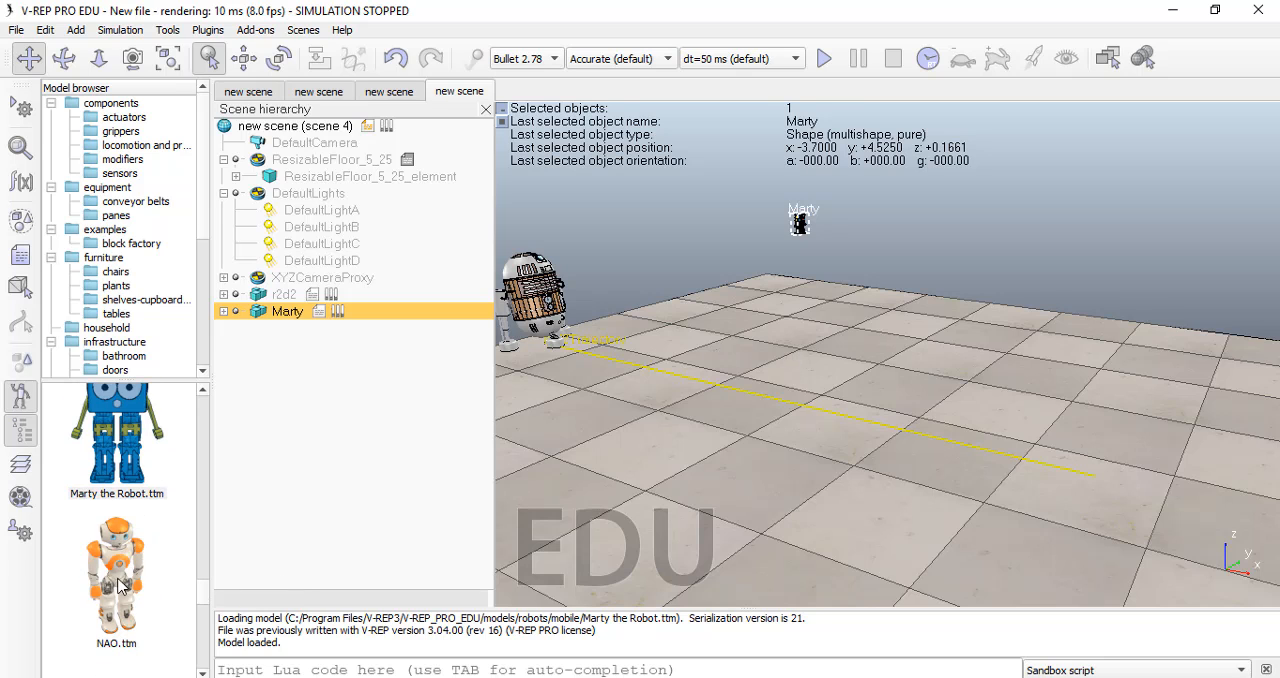
left_click_drag(115, 575, 1062, 462)
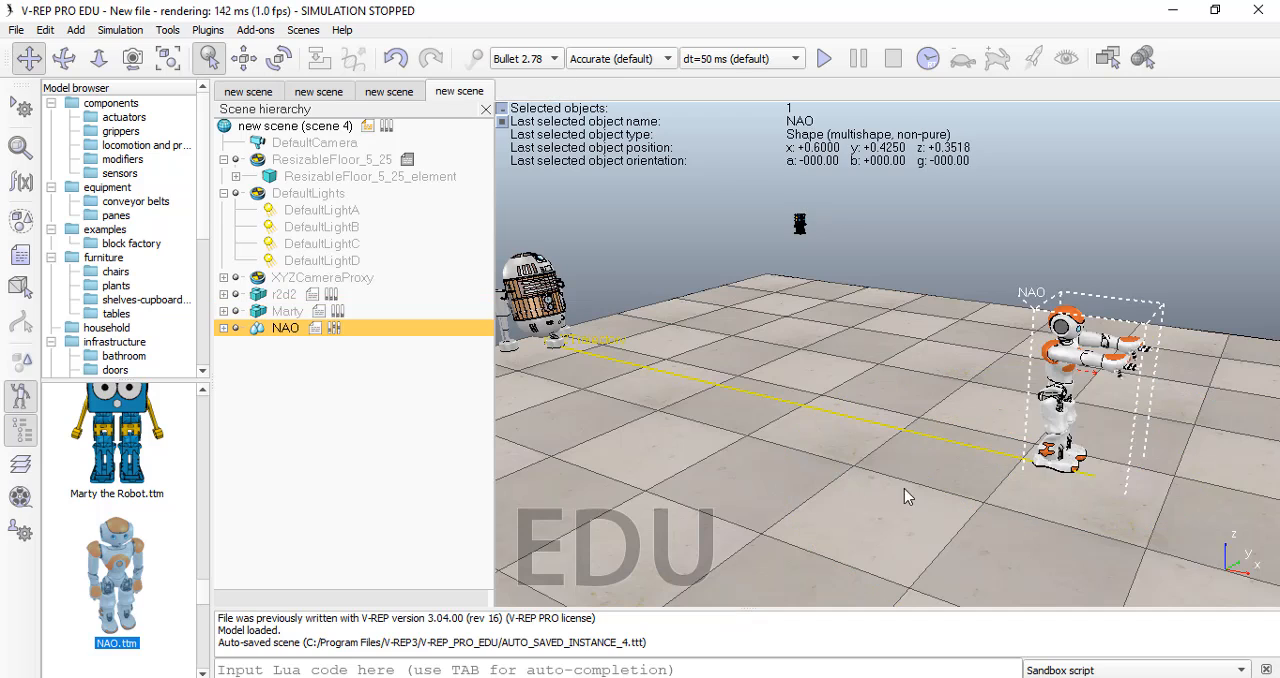
left_click(838, 401)
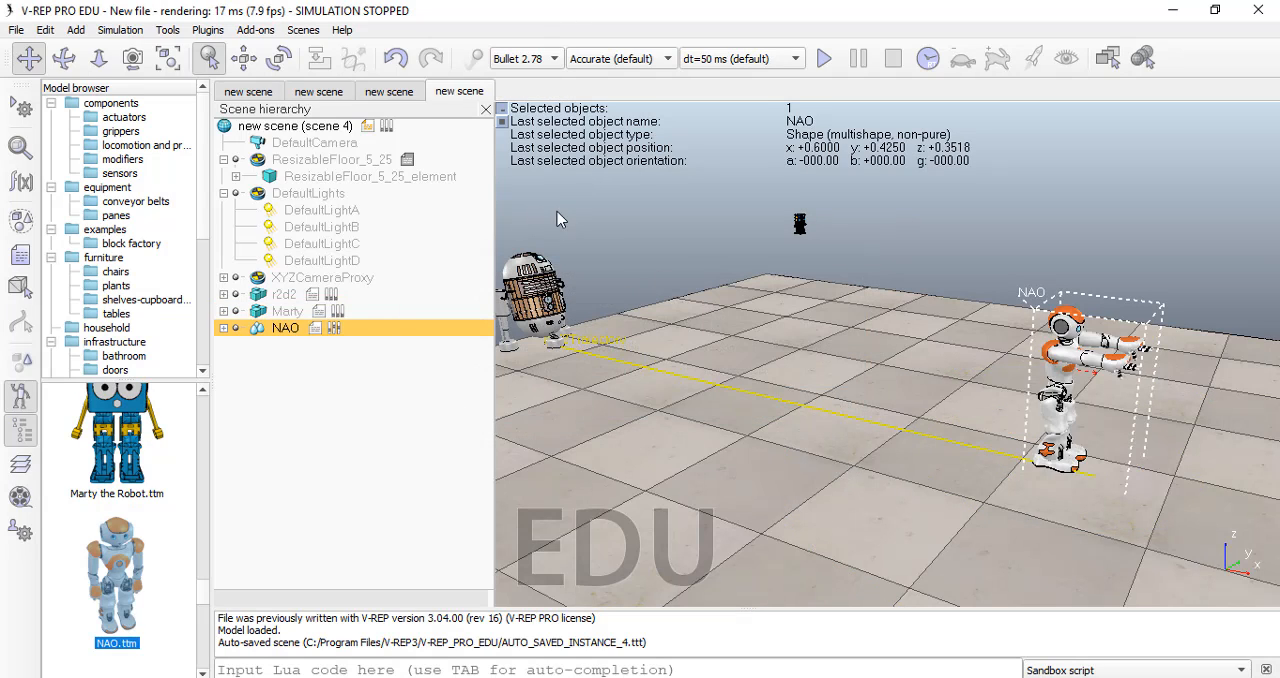
Step: Run the simulation in the four-view layout of Page 7, accepting Marty's ROS notice, and pause and stop it
left_click(1108, 58)
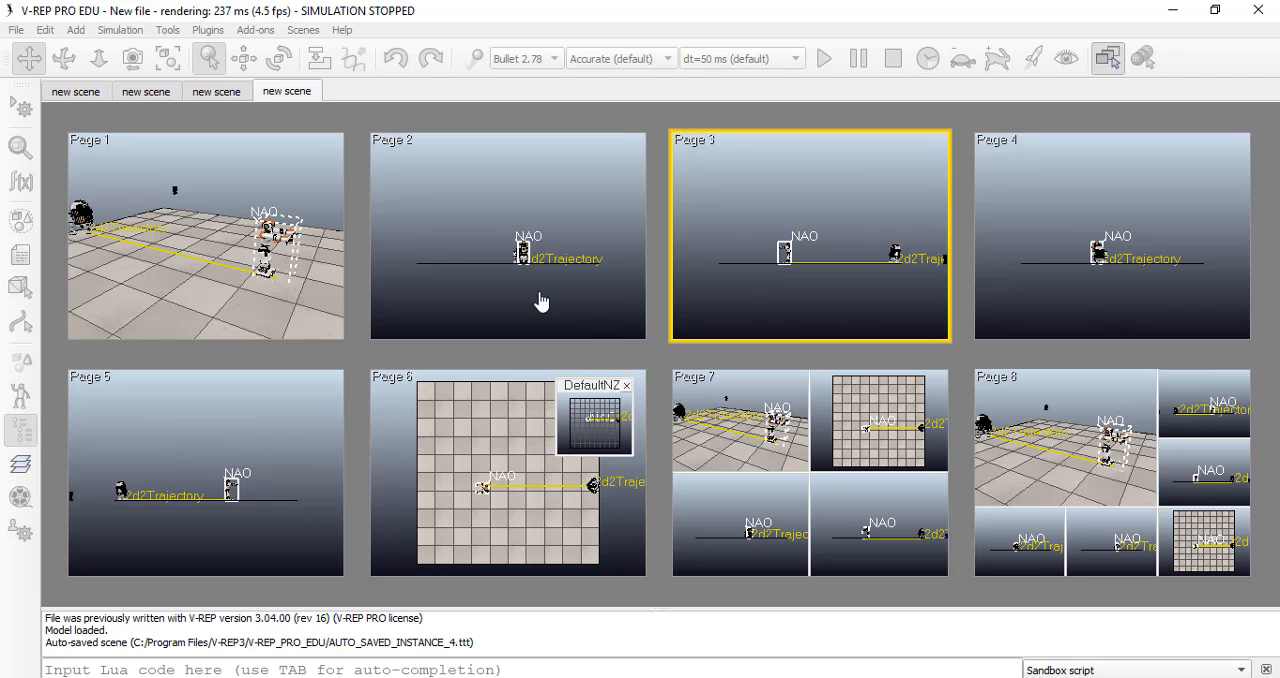
left_click(827, 505)
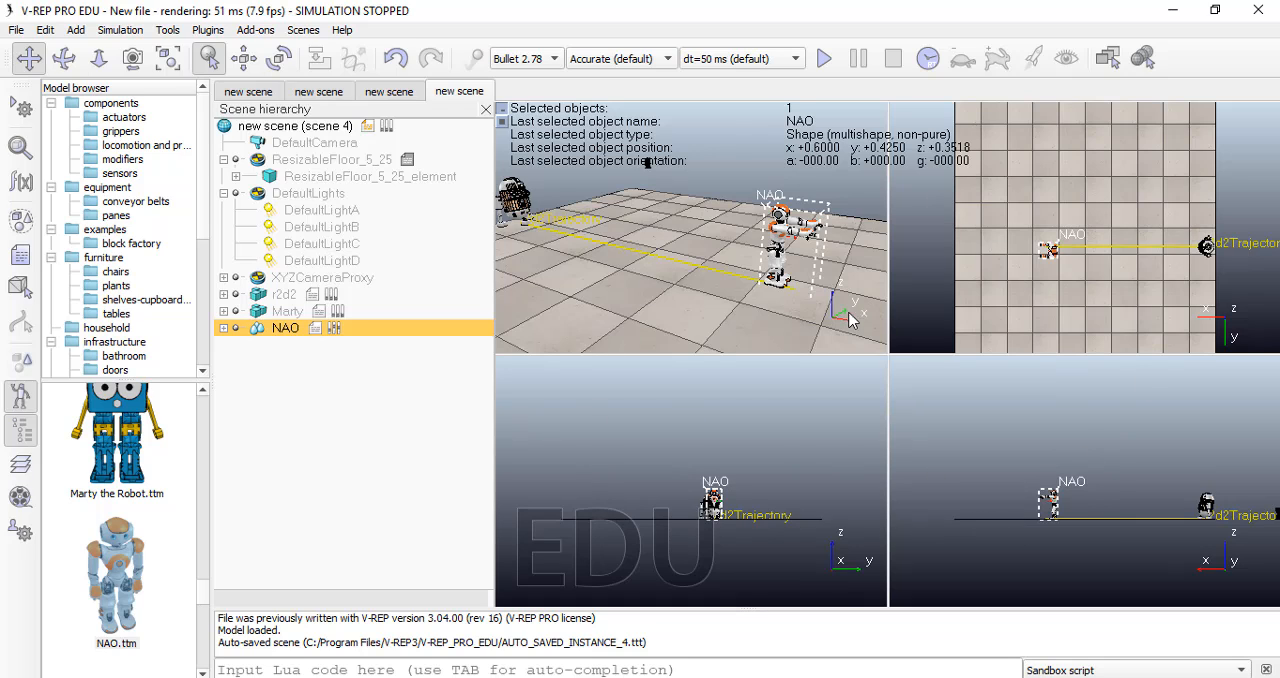
left_click(824, 60)
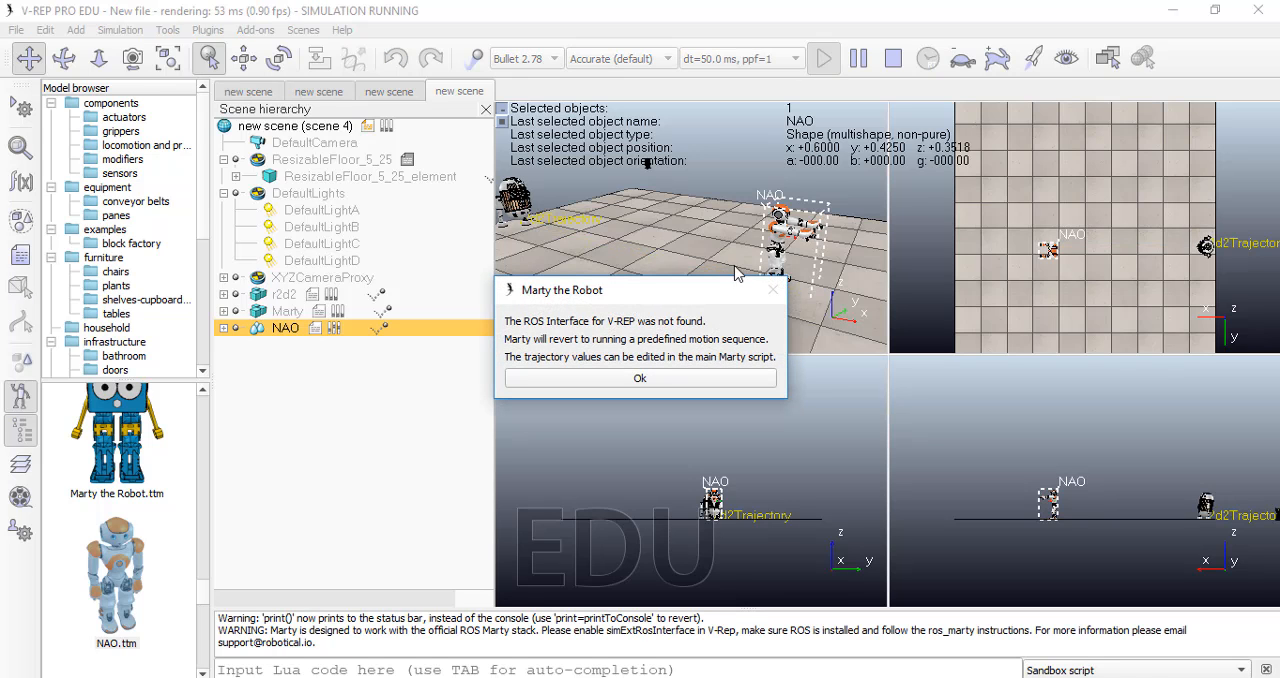
left_click(672, 381)
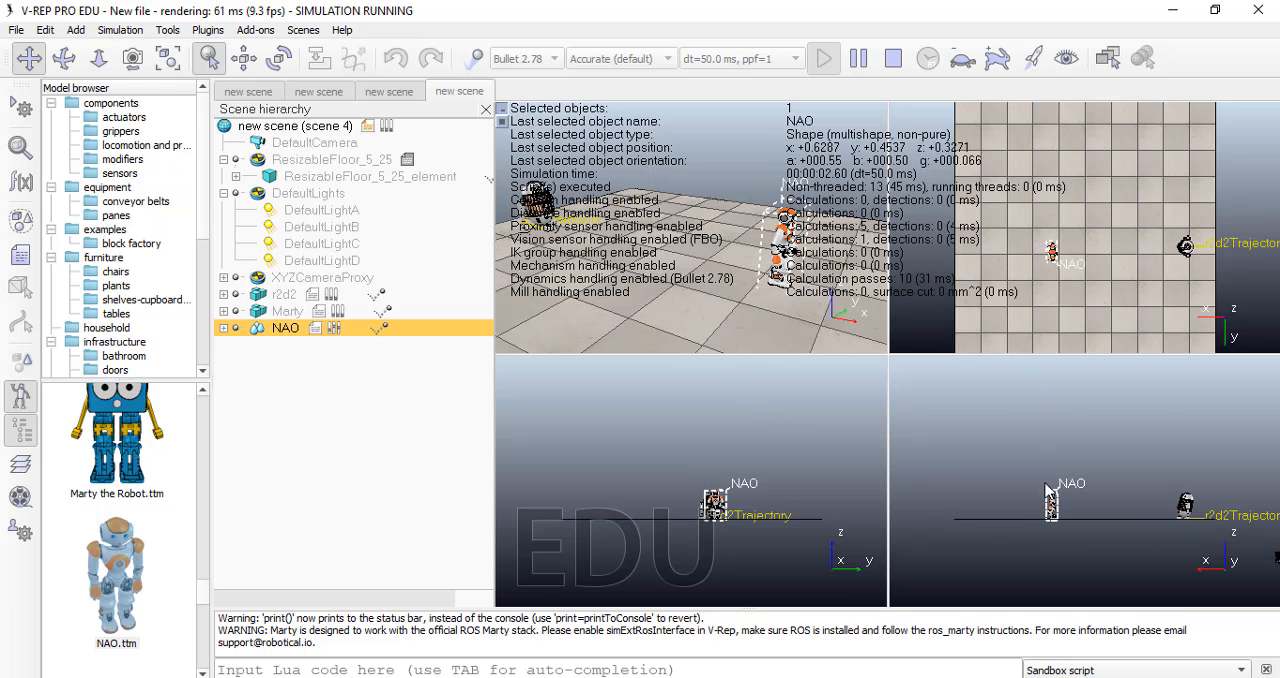
left_click(858, 58)
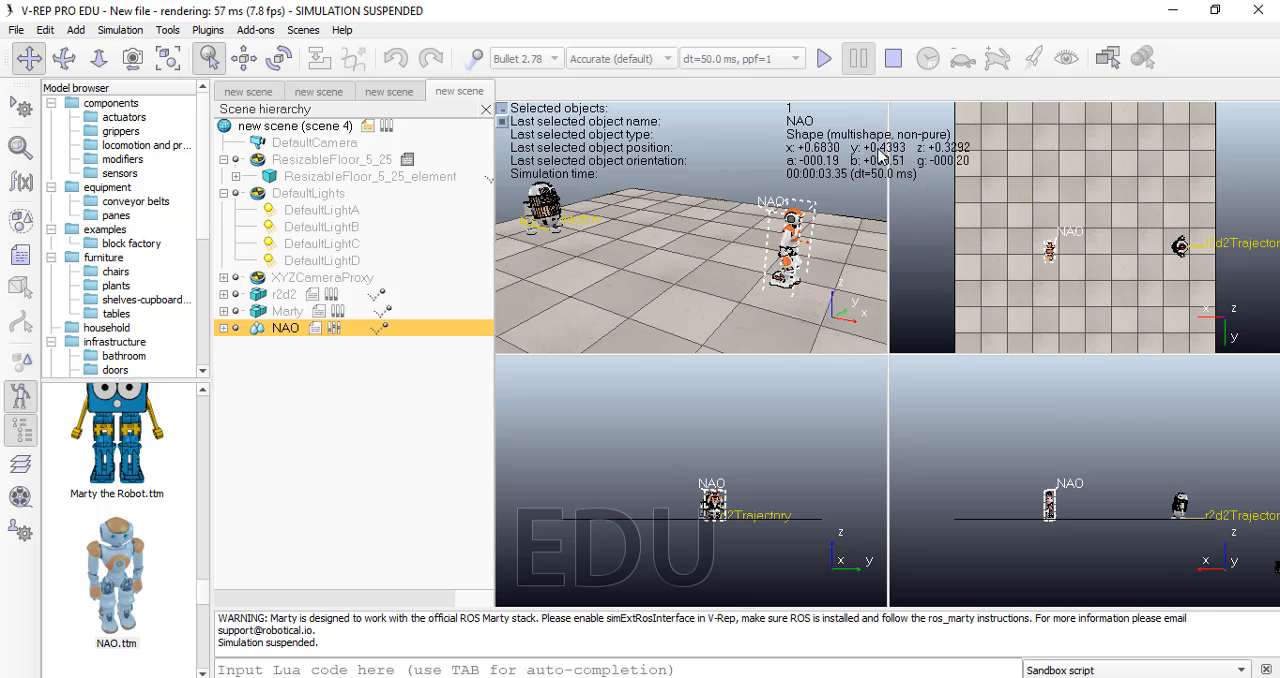
left_click(893, 60)
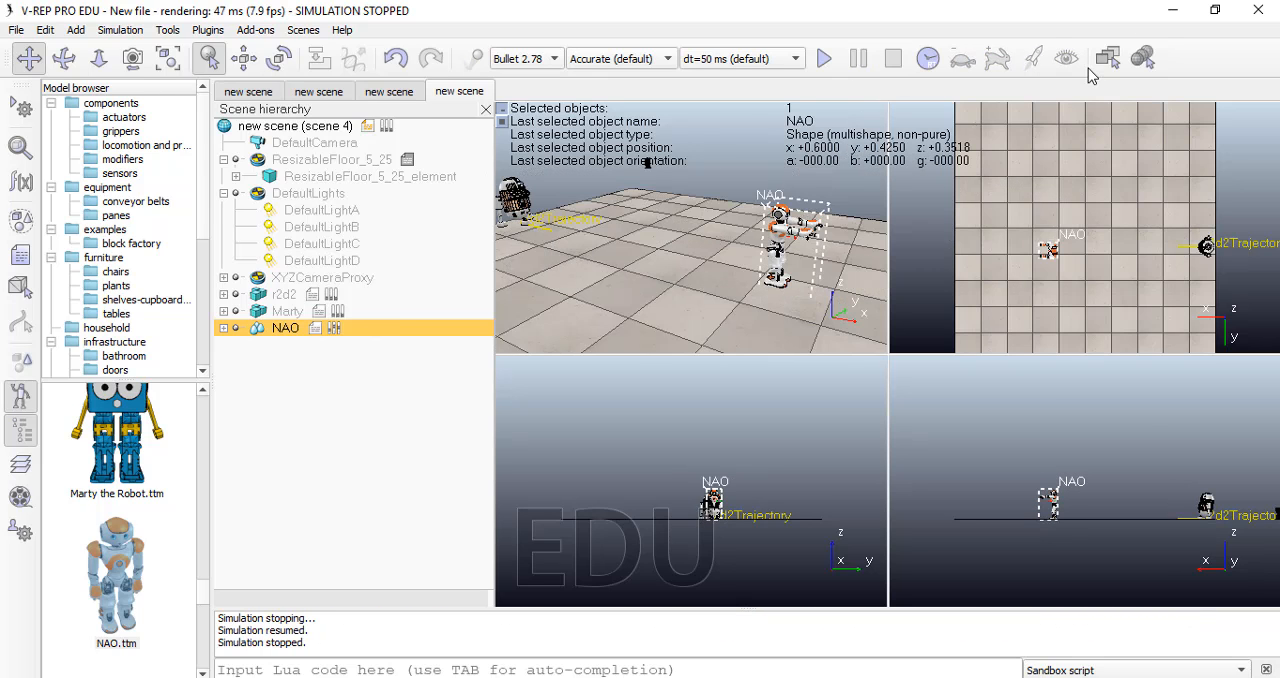
Step: View the scene in the six-view layout of Page 8 and return to the single perspective view of Page 1
left_click(1113, 60)
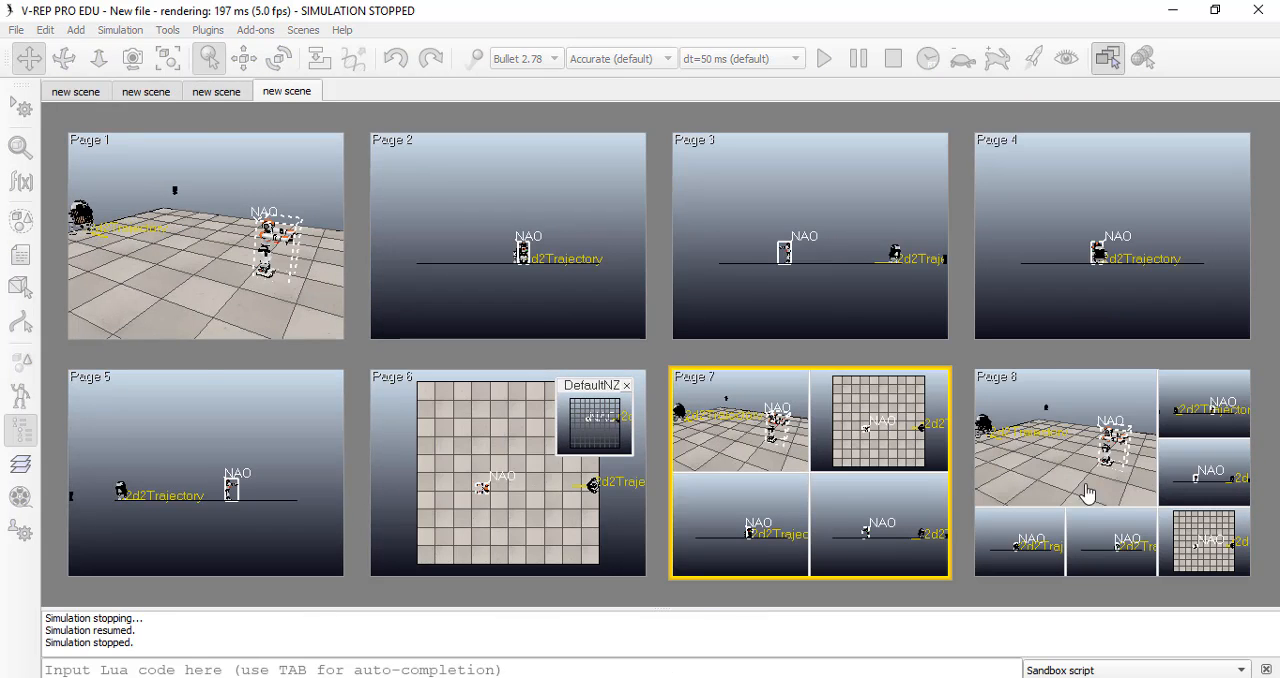
left_click(1068, 498)
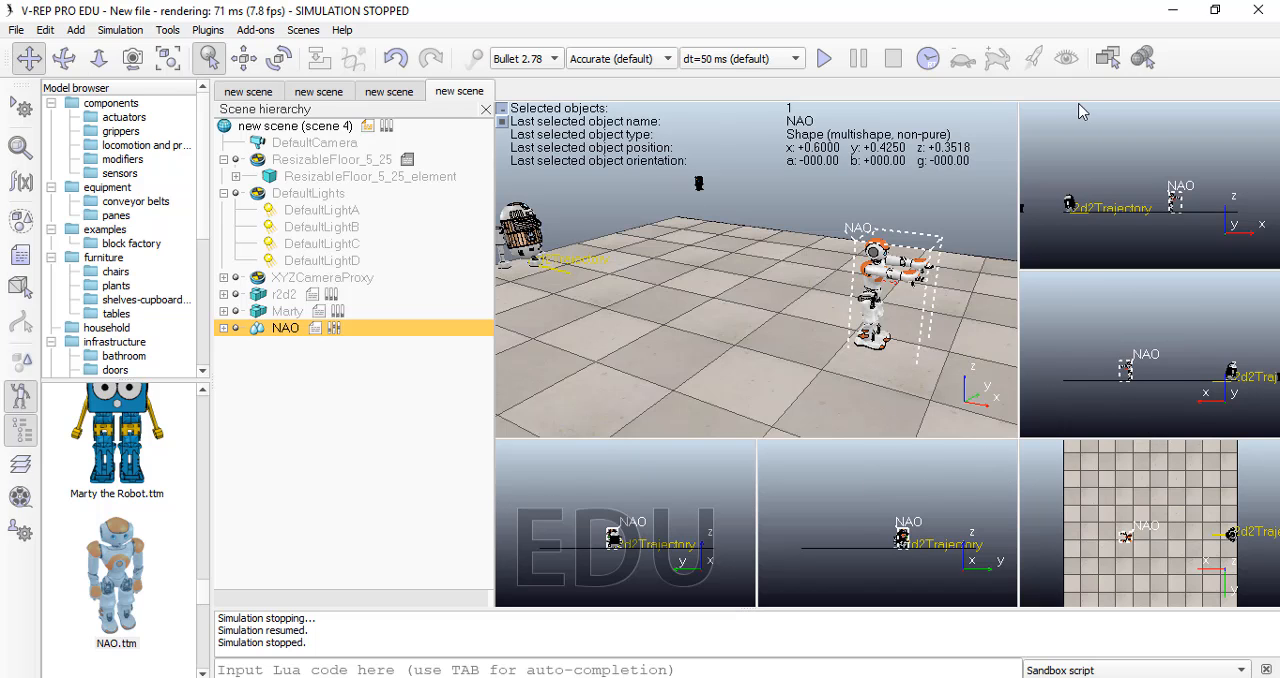
left_click(1108, 58)
left_click(286, 277)
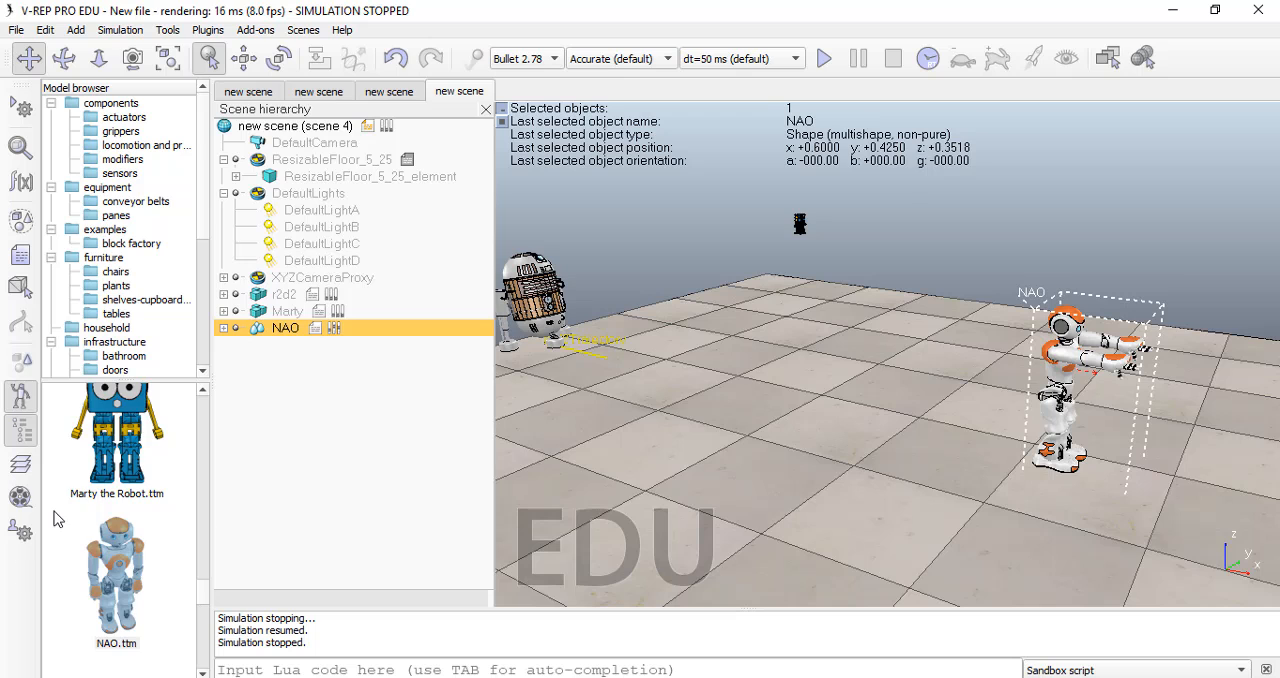
Step: Add the Omnidirectional Platform at about x -0.73, y -0.35 and the pioneer p3dx at about x 0.18, y -0.25, acknowledging their notices
scroll(65, 528, "down", 2)
left_click_drag(115, 441, 614, 440)
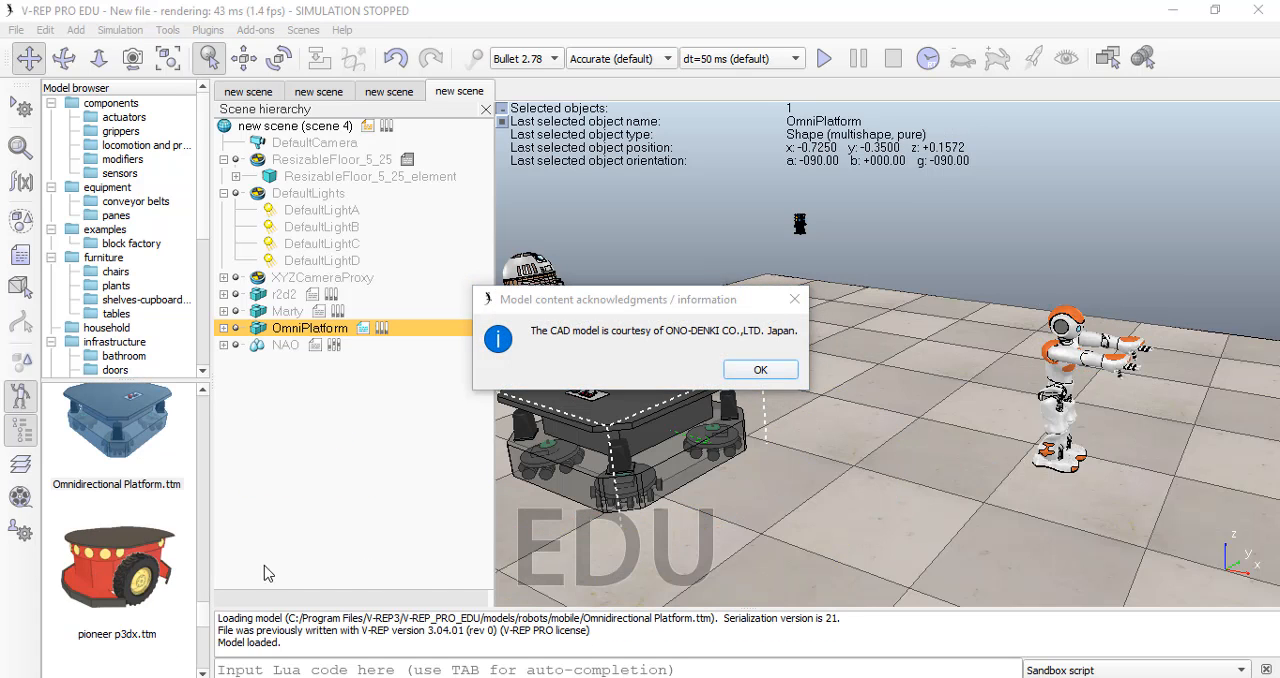
left_click(760, 370)
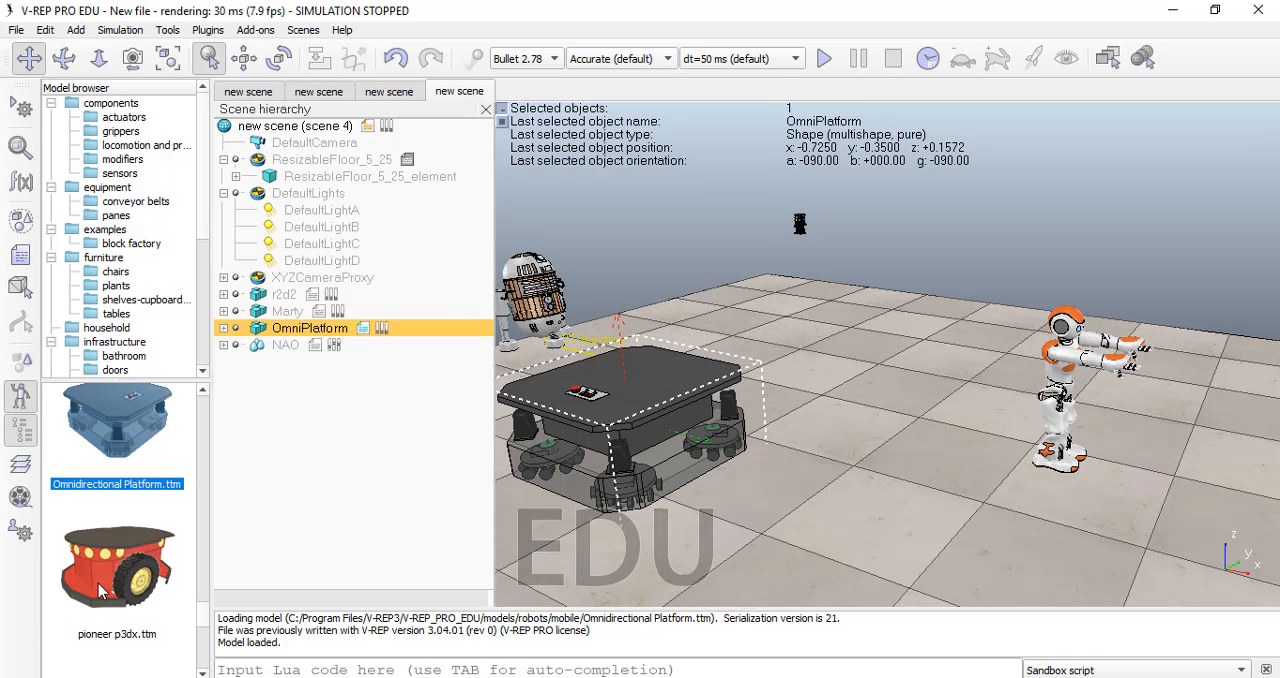
left_click_drag(100, 590, 827, 576)
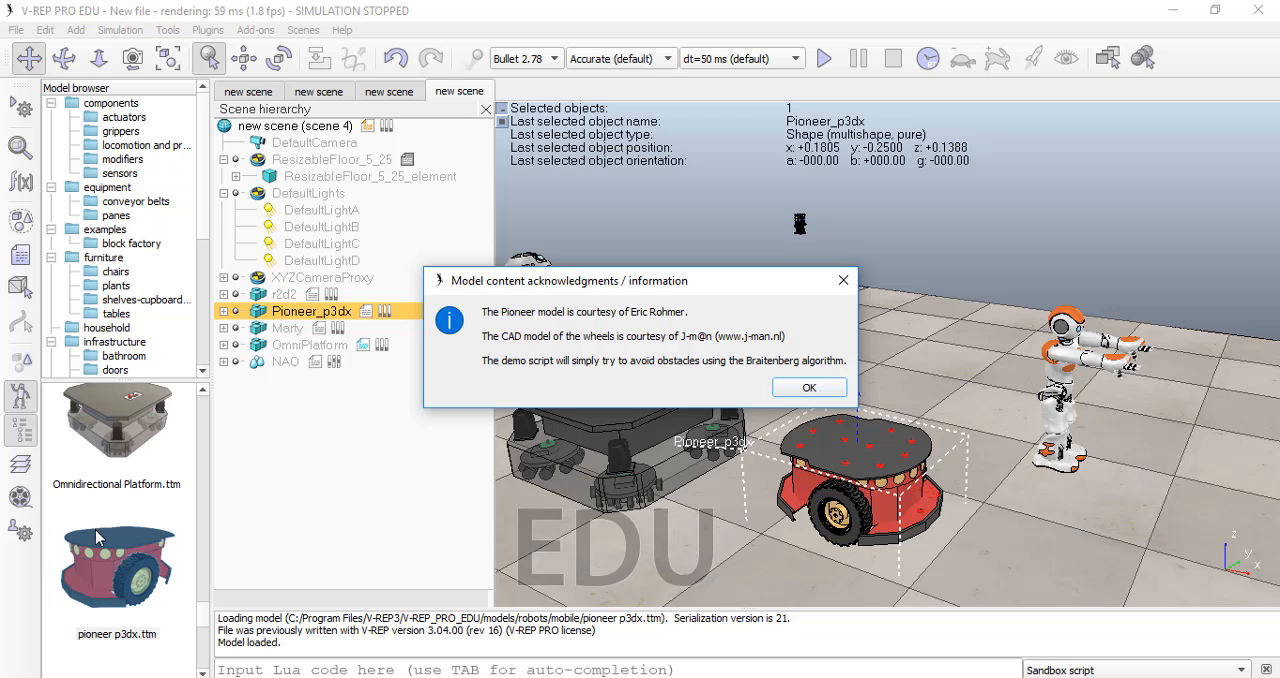
left_click(809, 387)
Step: Add the Robotnik_Summit_XL140701 model near the back of the floor at about x -1.43, y 2.45 and acknowledge its information notice
scroll(107, 478, "down", 5)
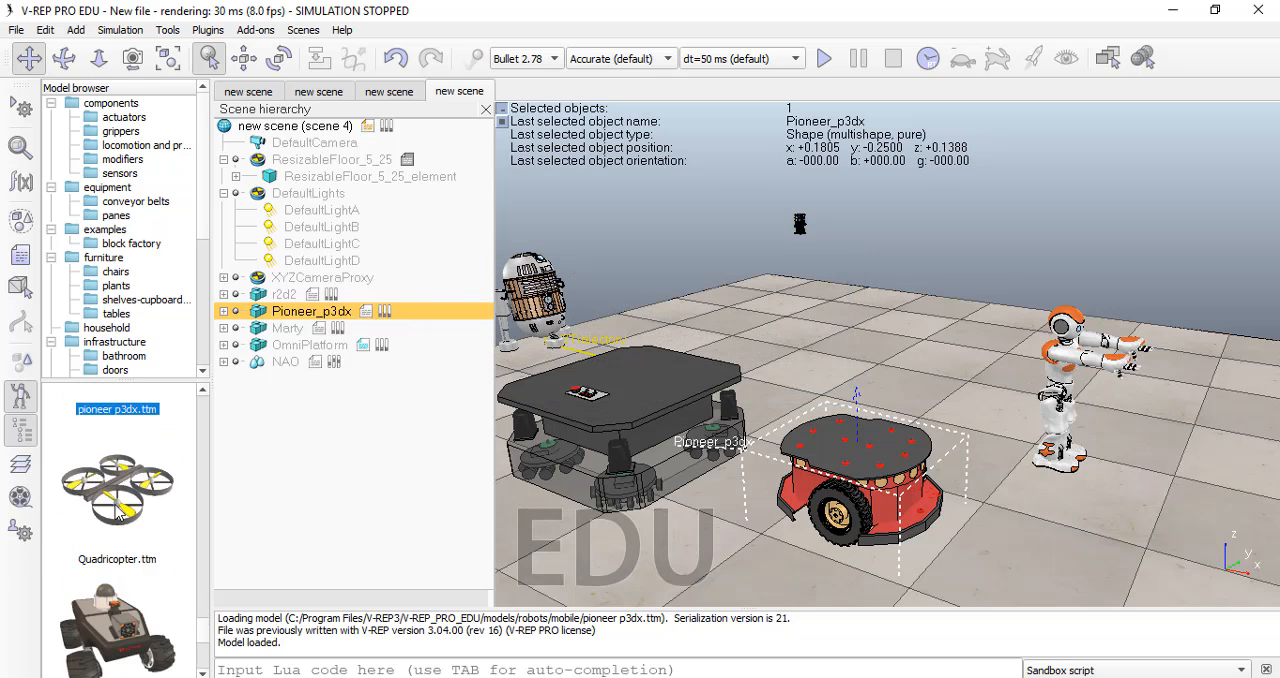
left_click_drag(107, 478, 873, 290)
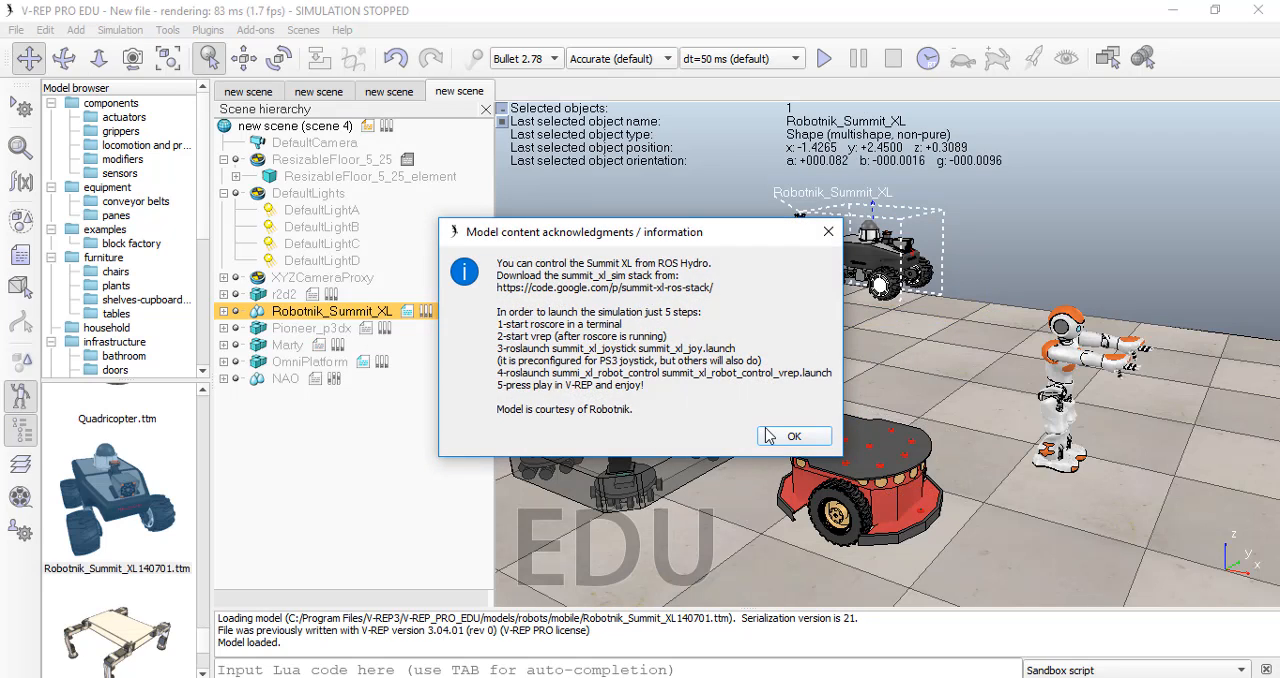
left_click(770, 436)
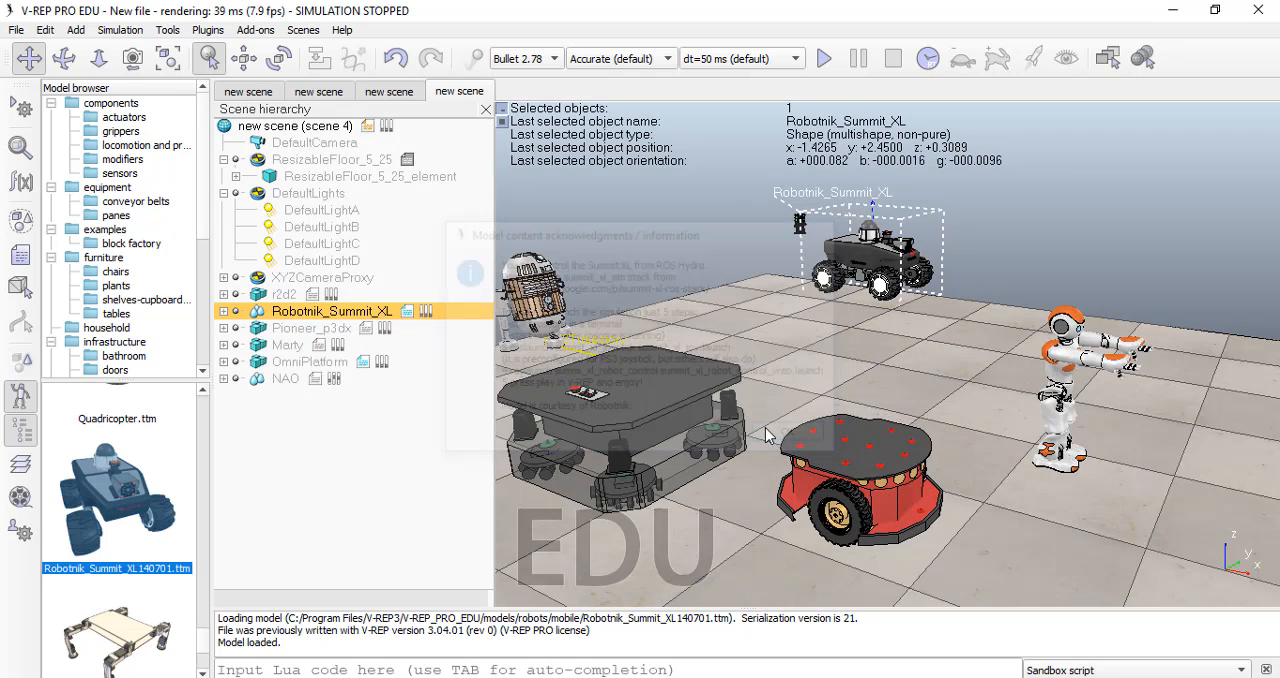
Step: Display the scene in the six-view layout of Page 8 and disable the undo/redo functionality for the current session
left_click(1110, 58)
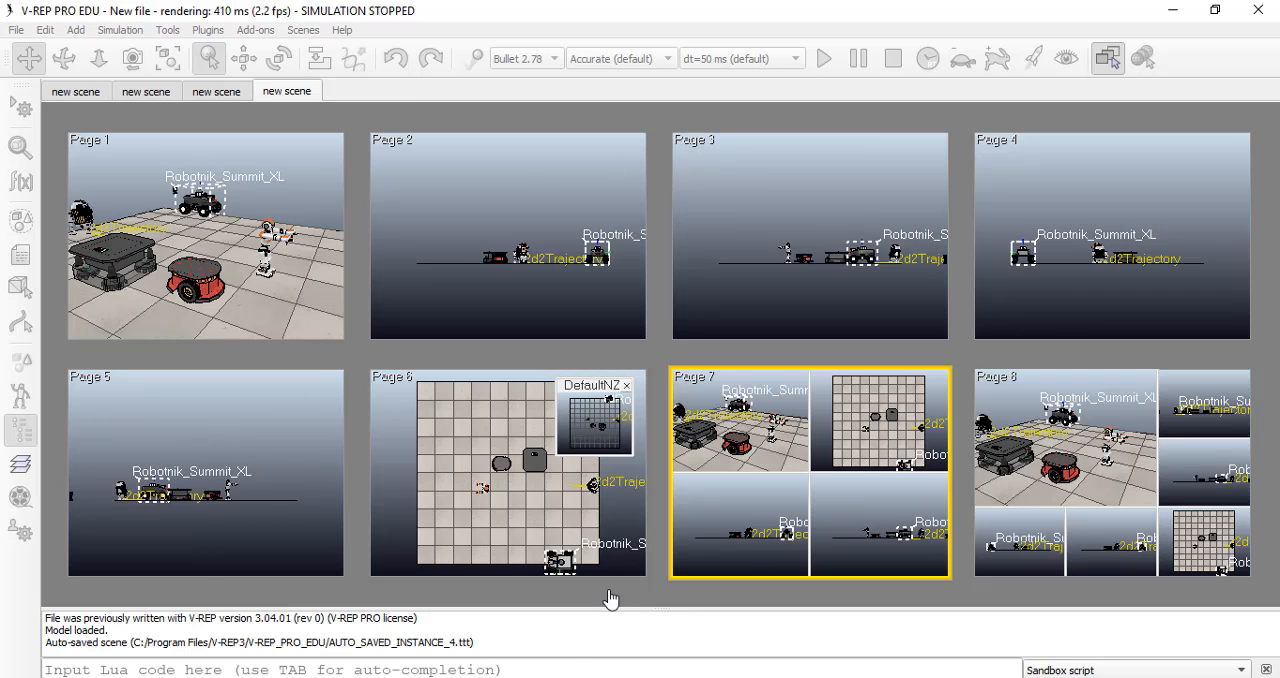
left_click(1110, 437)
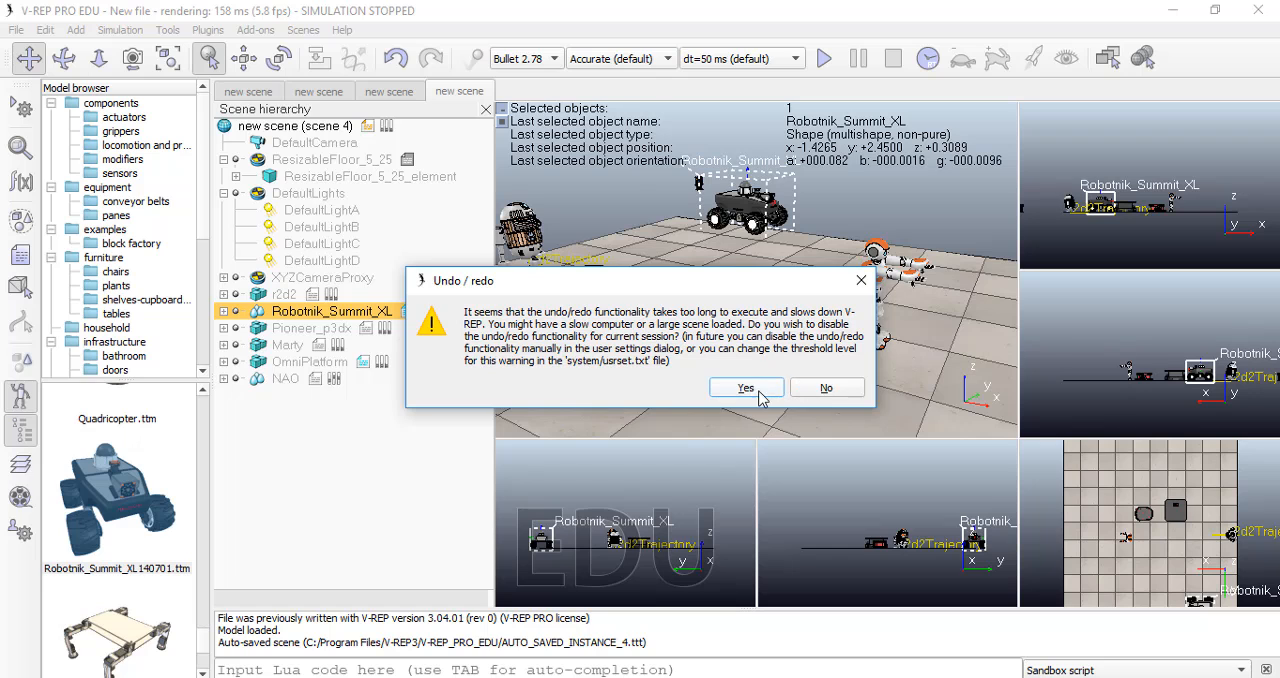
left_click(752, 390)
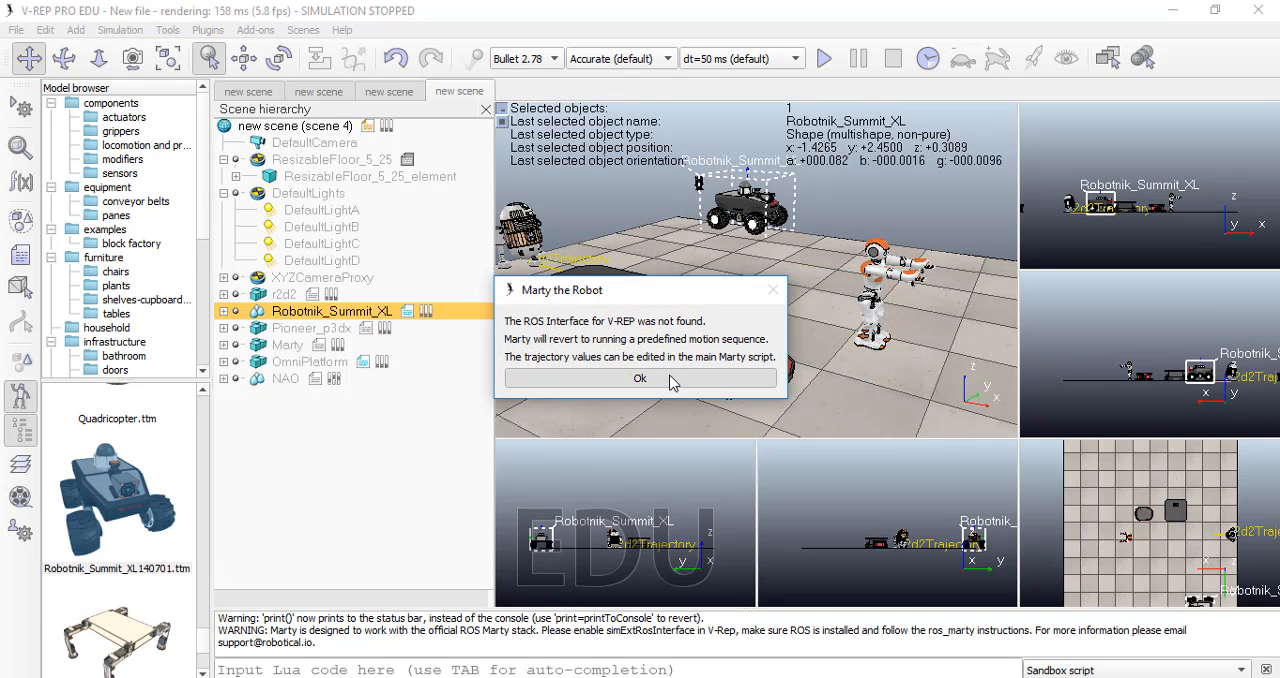
Step: Start the simulation with all the added robots and acknowledge Marty's ROS interface notice
left_click(742, 378)
left_click(802, 57)
left_click(830, 57)
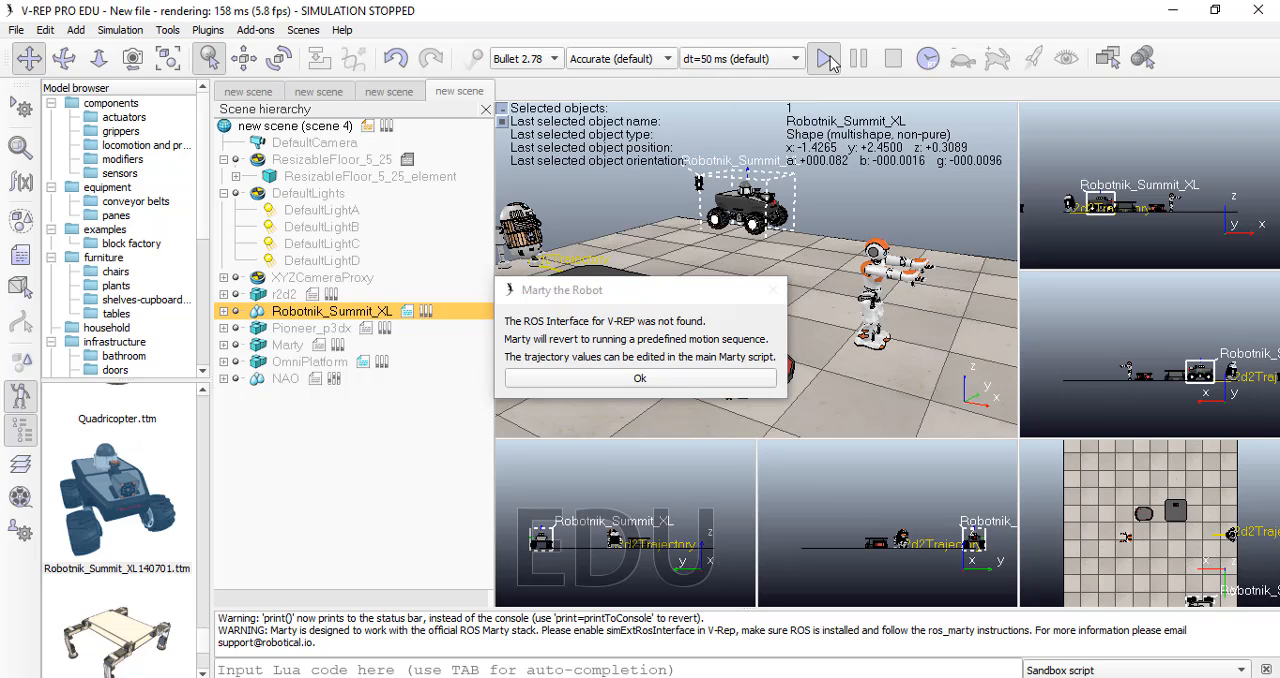
left_click(760, 377)
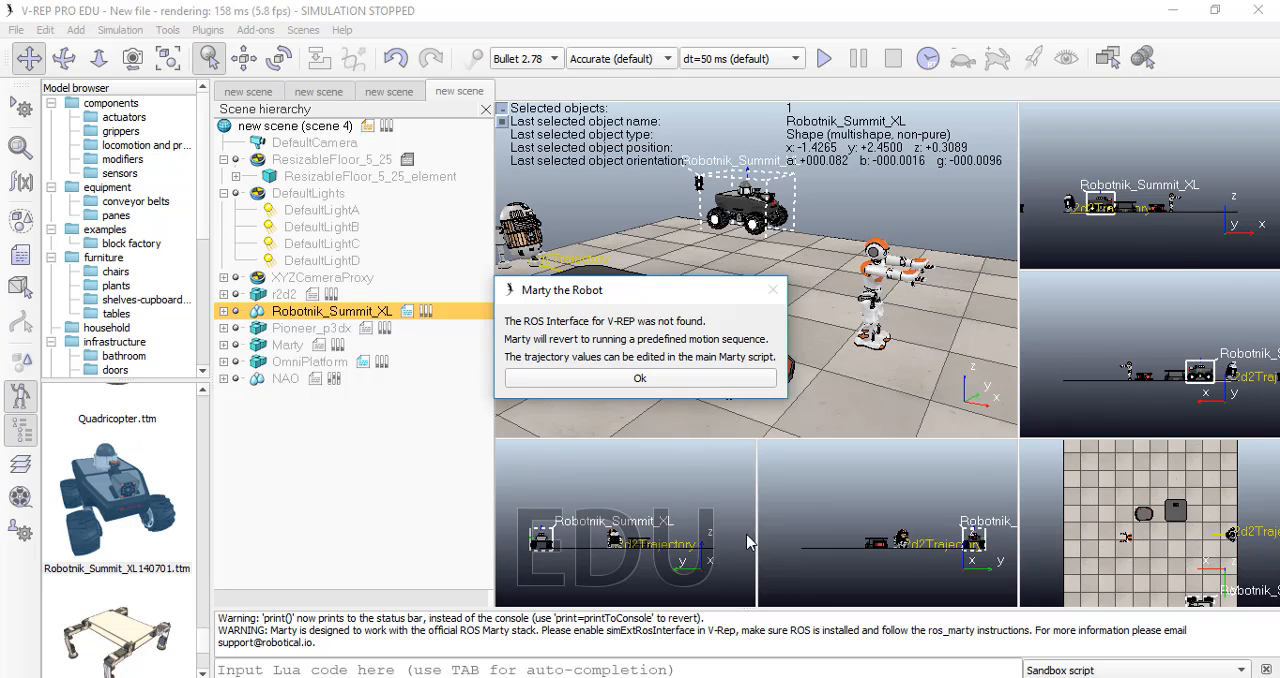
left_click(640, 378)
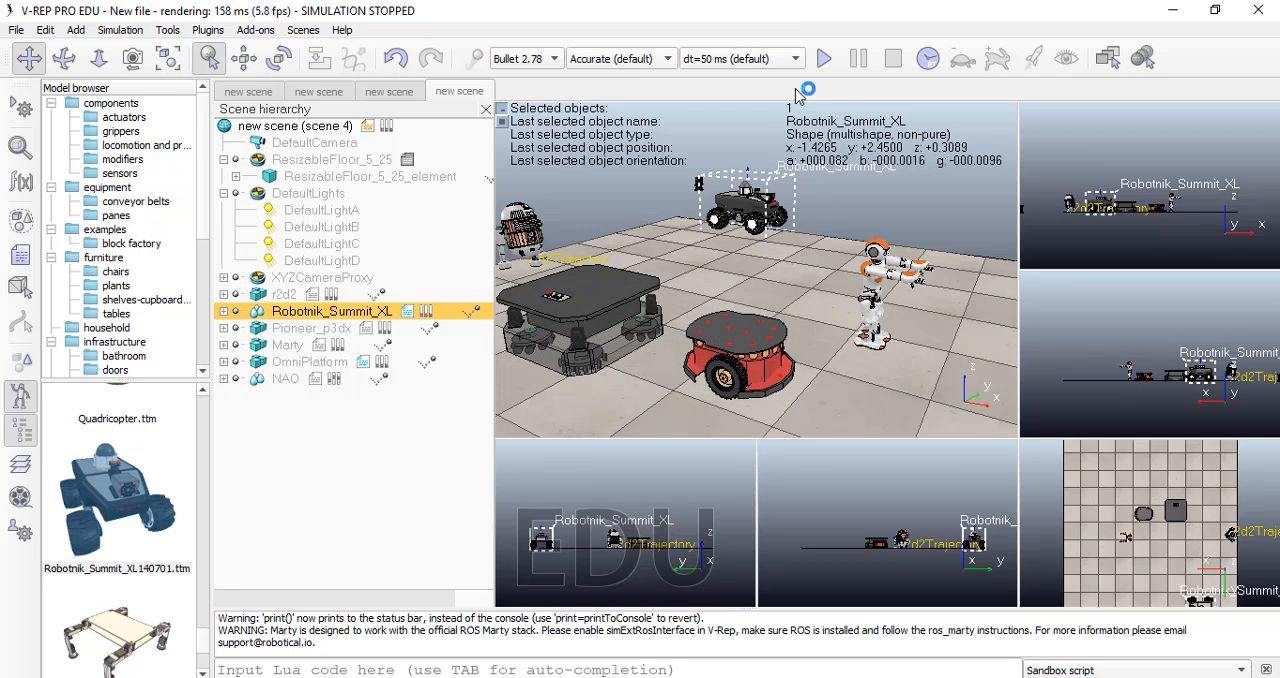